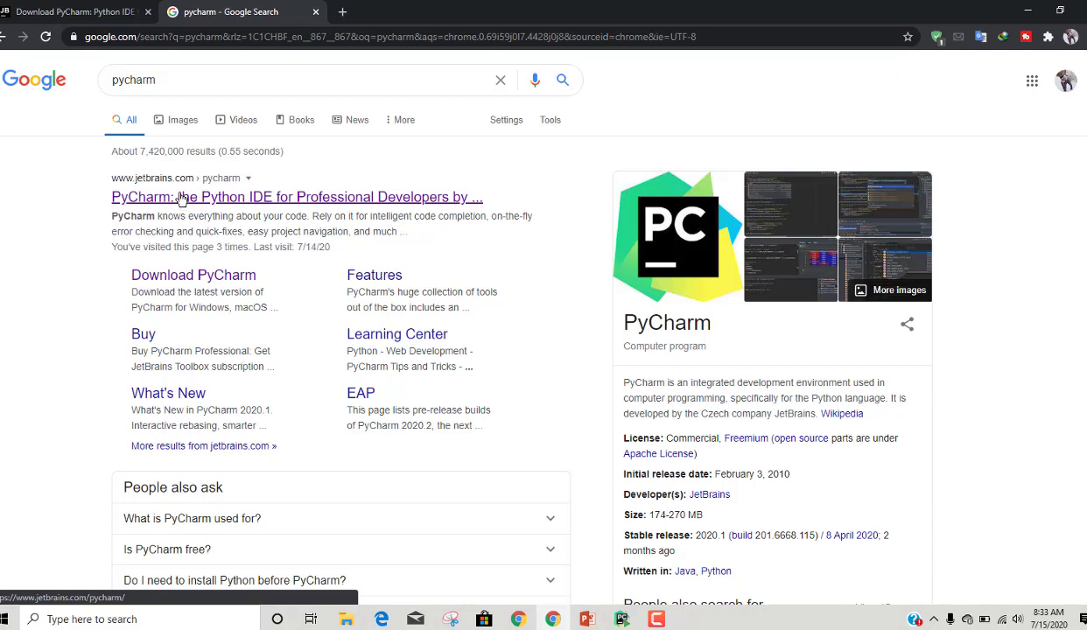
Open the JetBrains PyCharm page from the search results and go to its download page
click(207, 199)
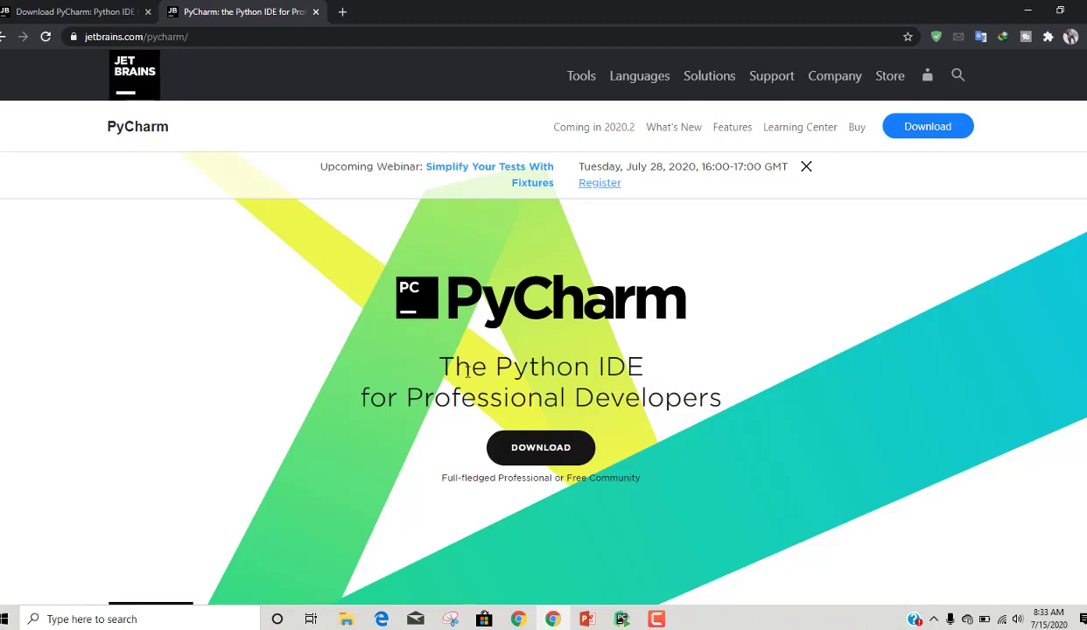
click(536, 452)
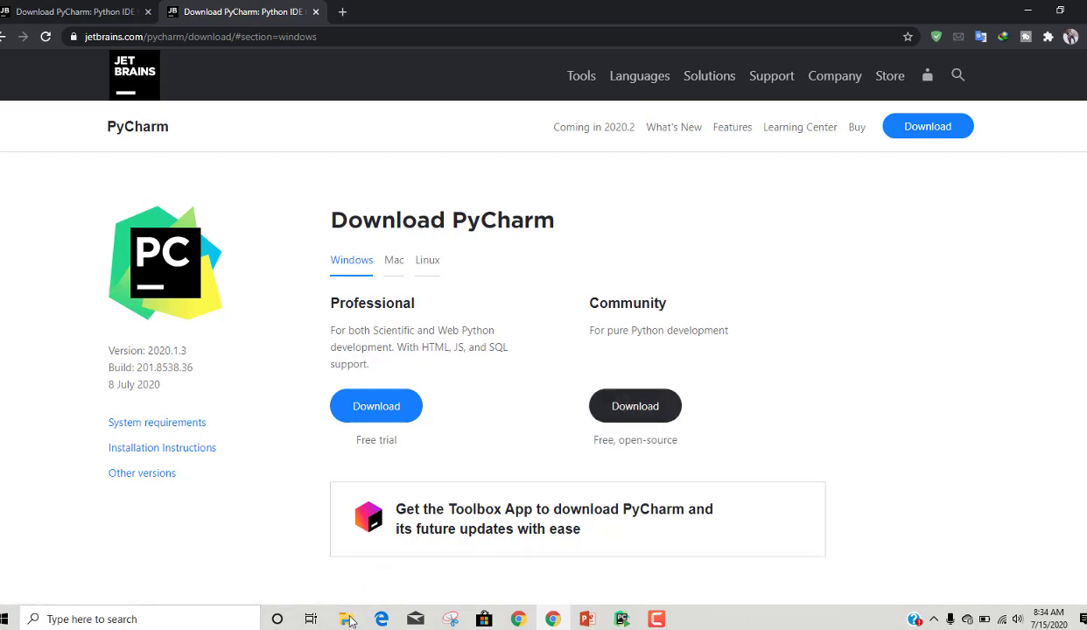
Switch to File Explorer and launch the pycharm-community-2018.3.2 installer from the Softwares folder
mouse_move(355, 617)
click(393, 552)
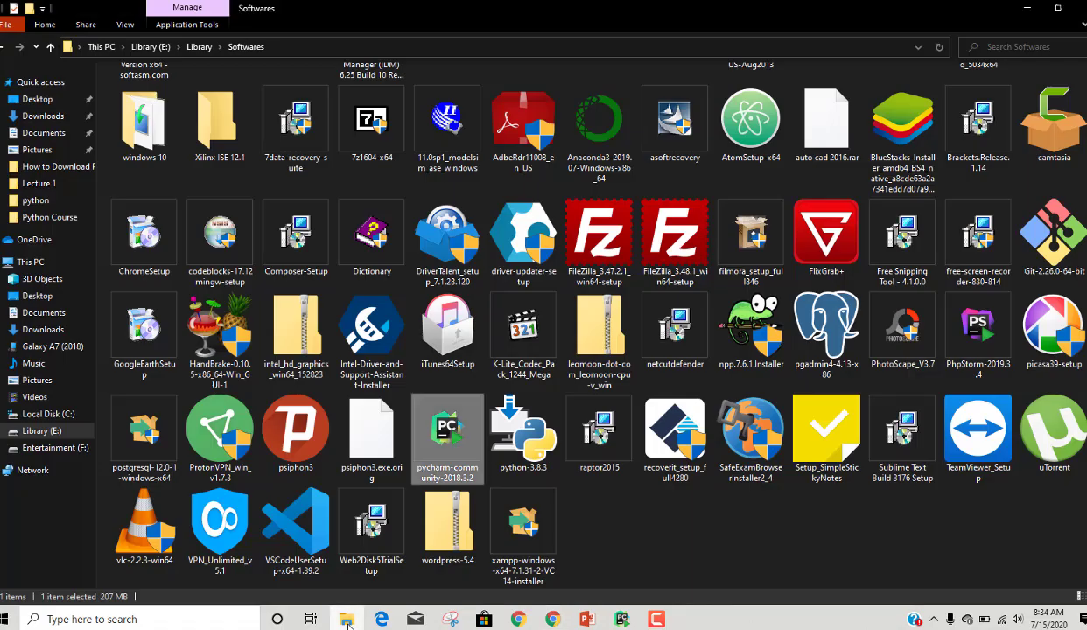
click(606, 505)
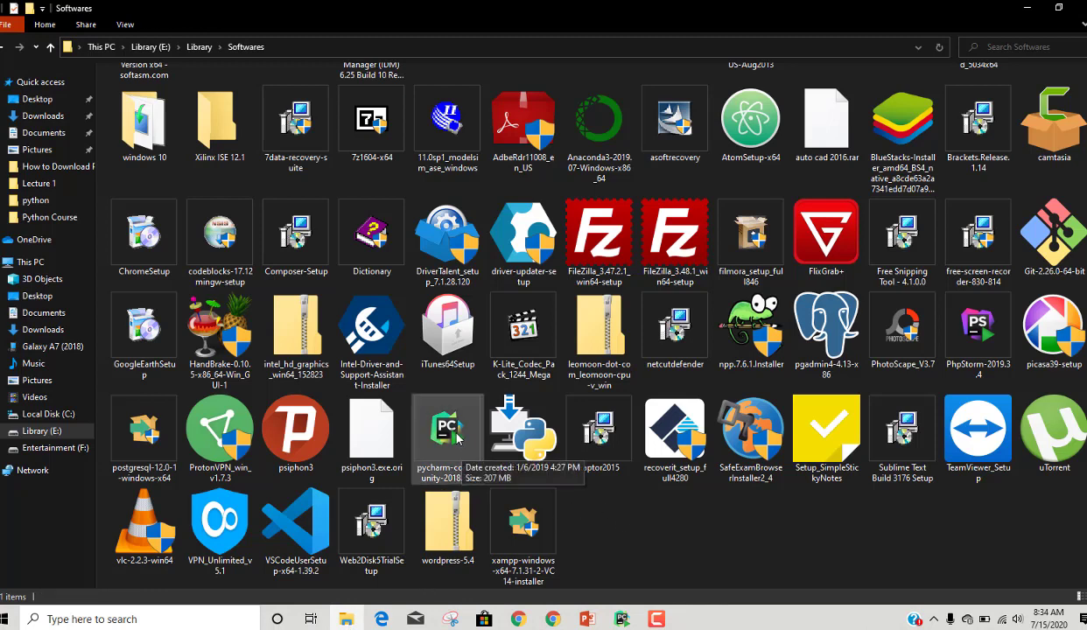
click(447, 433)
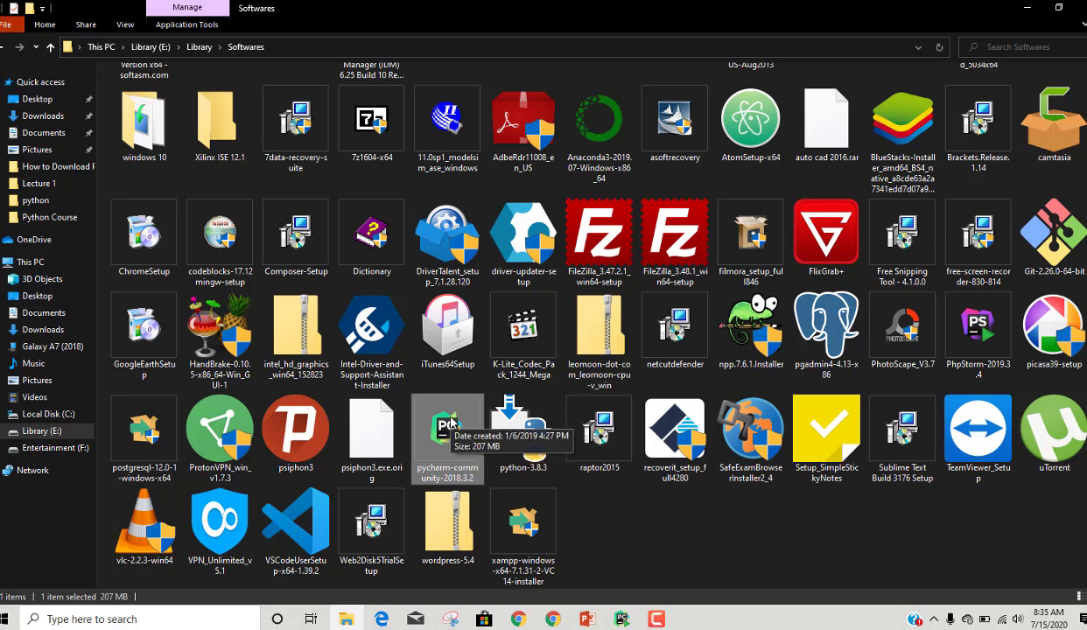
double_click(449, 428)
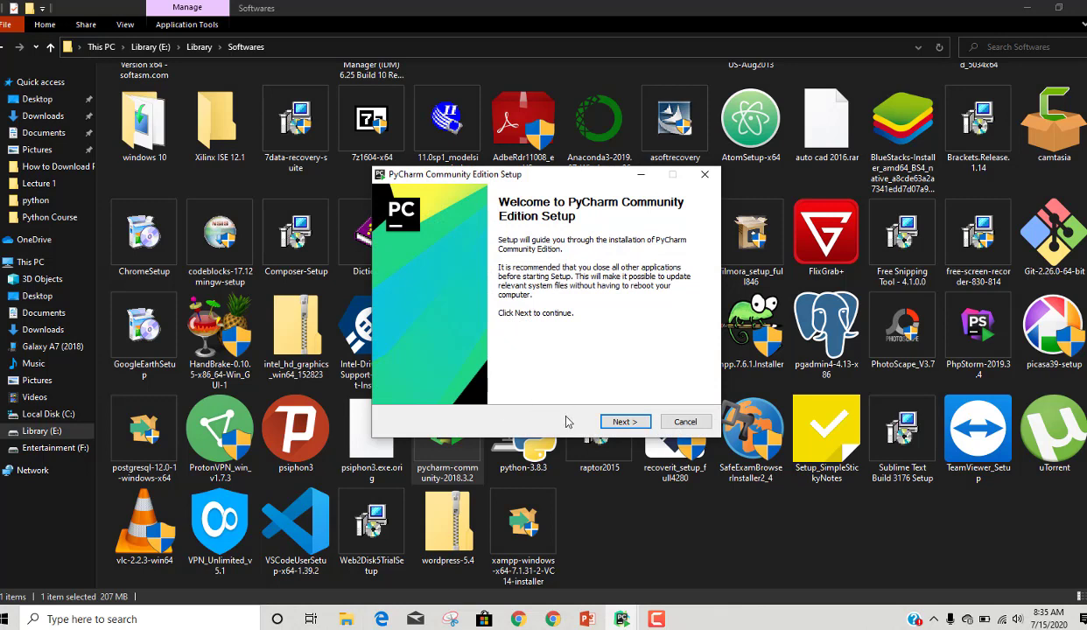
Advance the setup past the welcome page and accept the default destination folder under Program Files\JetBrains
click(624, 421)
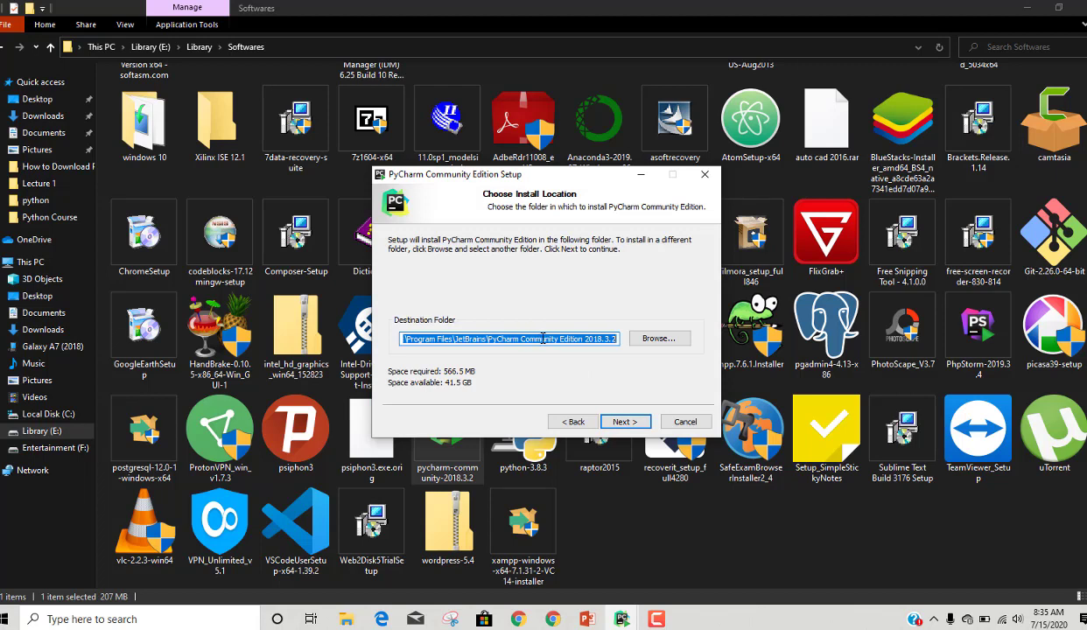
click(651, 342)
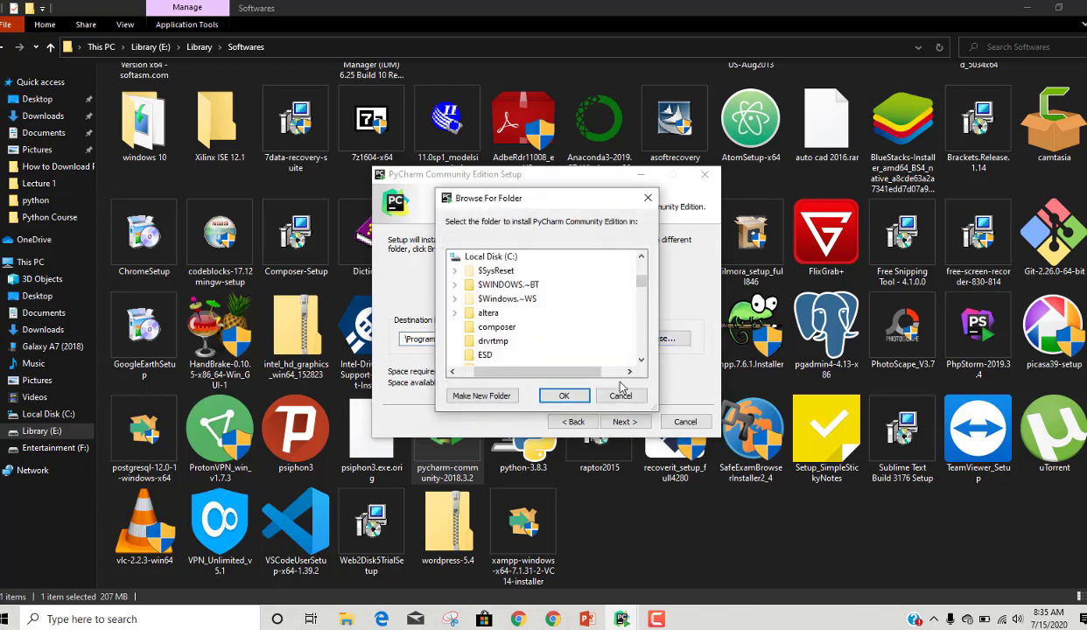
click(616, 394)
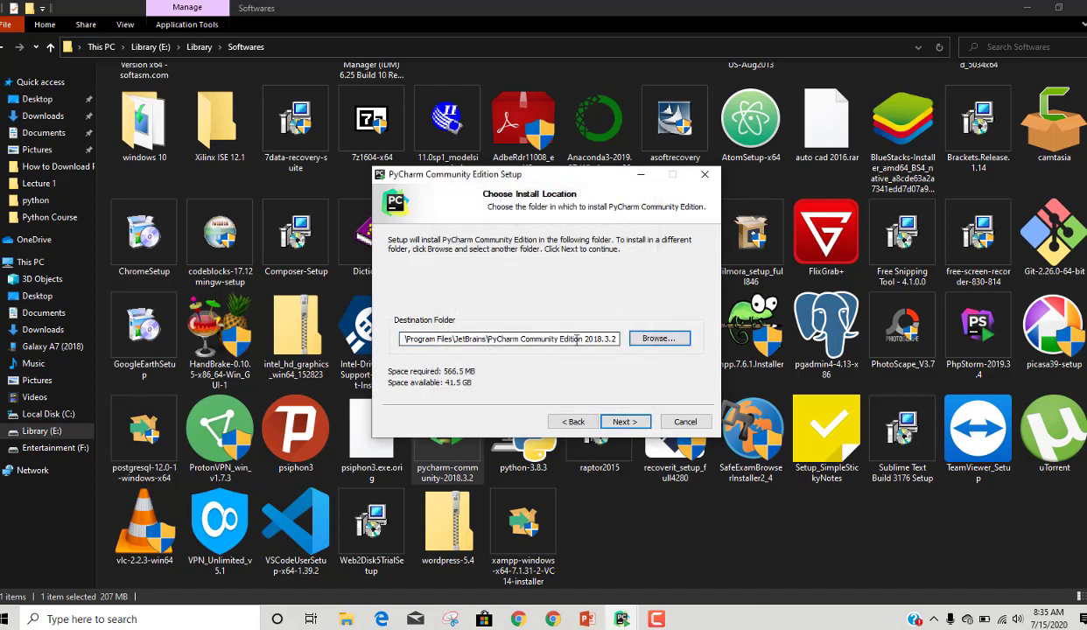
click(621, 424)
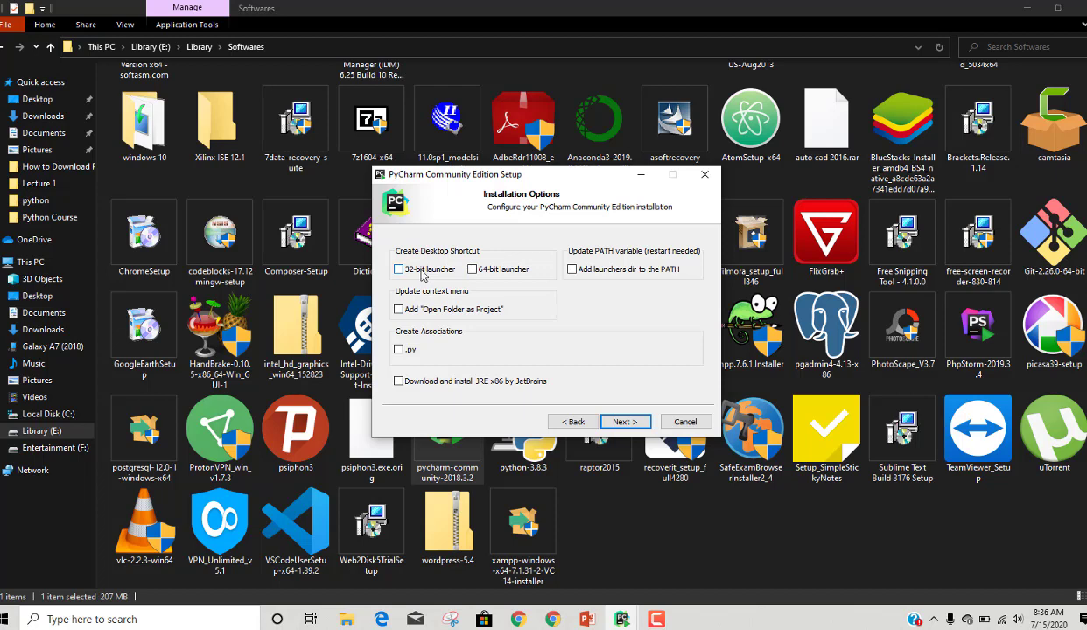
Enable the 64-bit launcher desktop shortcut and start the installation with JetBrains as the Start Menu folder
click(470, 268)
click(625, 423)
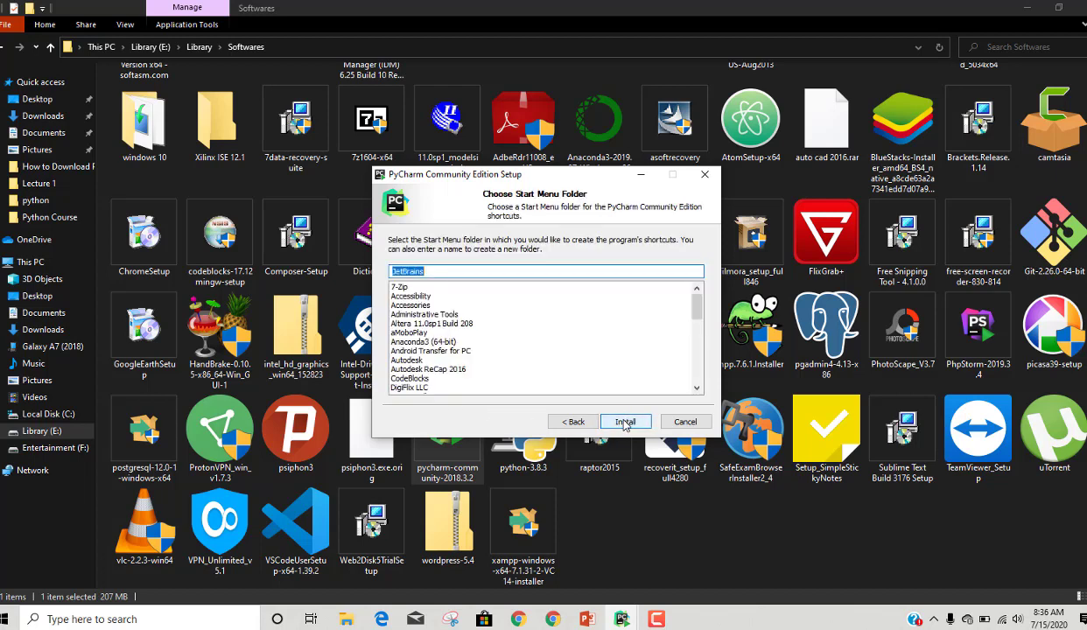
click(625, 423)
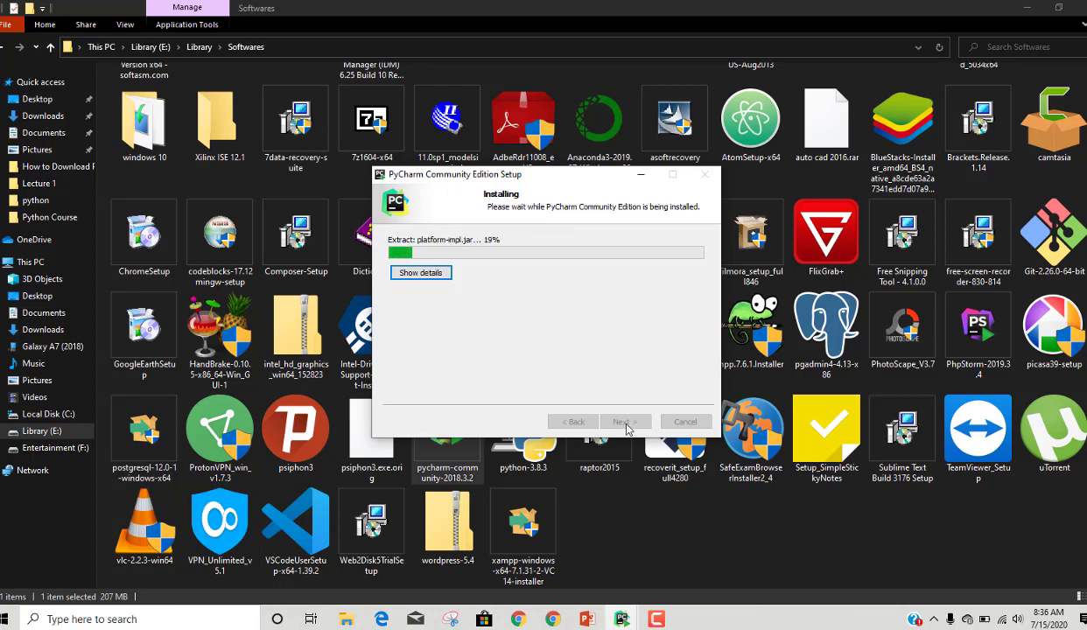
click(656, 620)
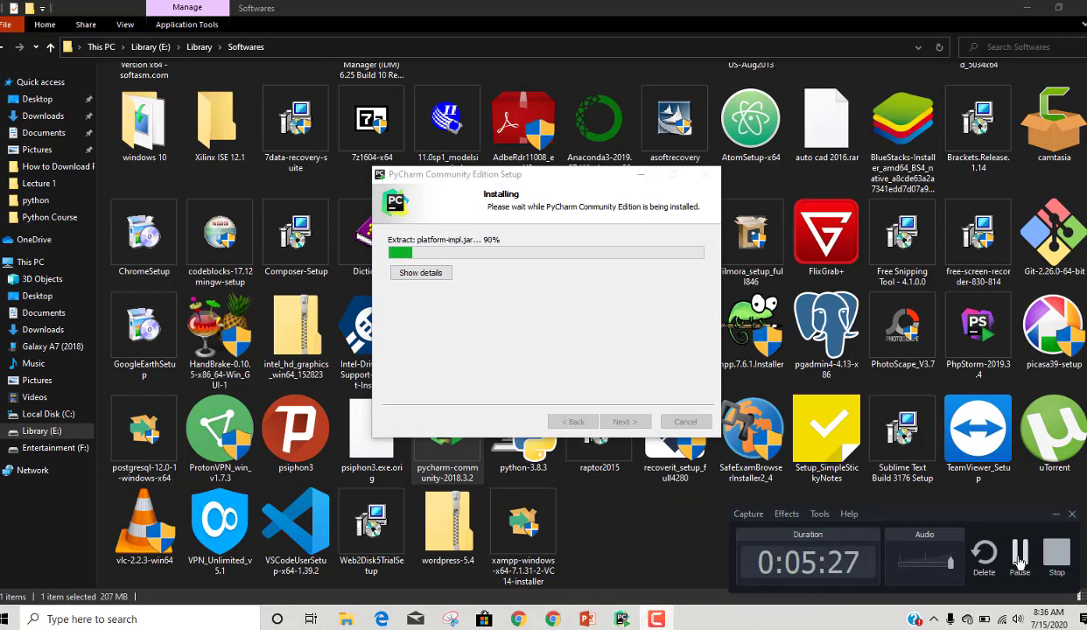
click(1026, 557)
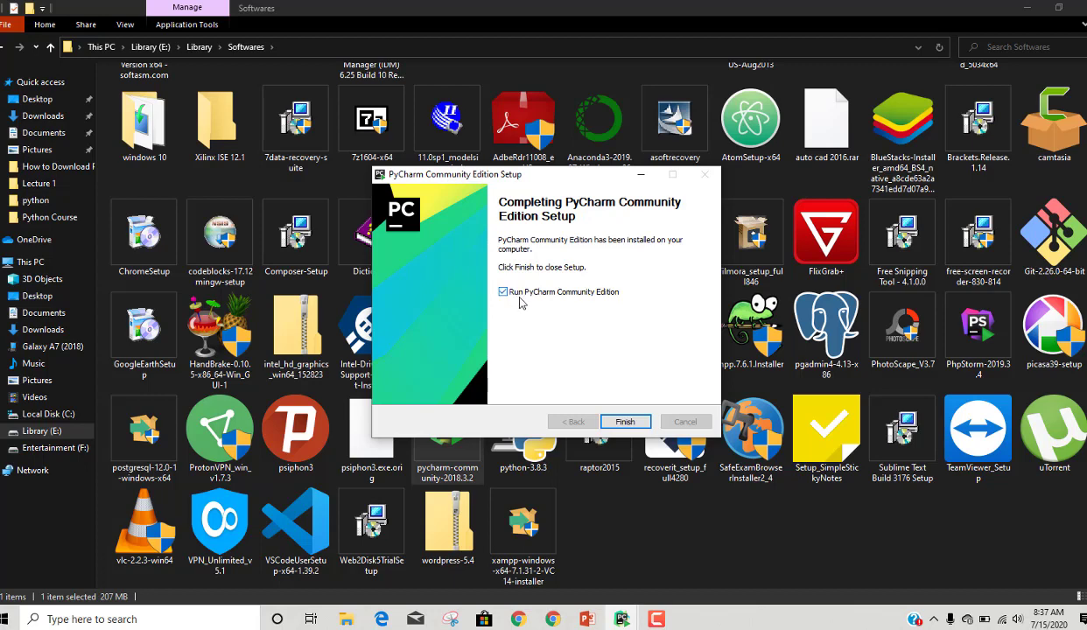
Finish the setup with Run PyCharm Community Edition enabled and choose not to import settings
click(625, 424)
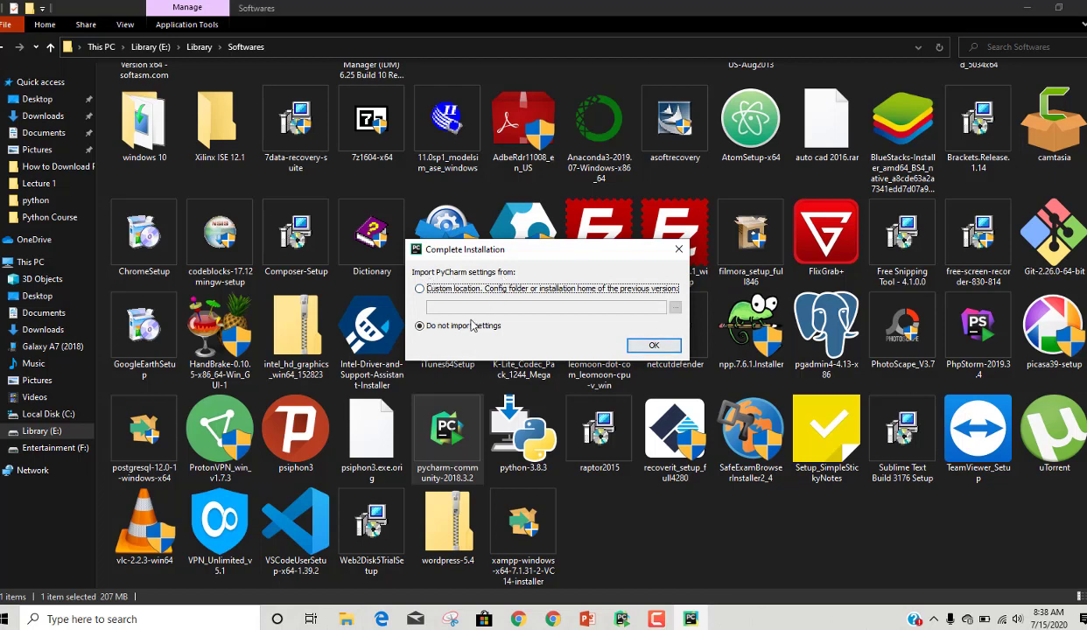
click(420, 289)
click(421, 327)
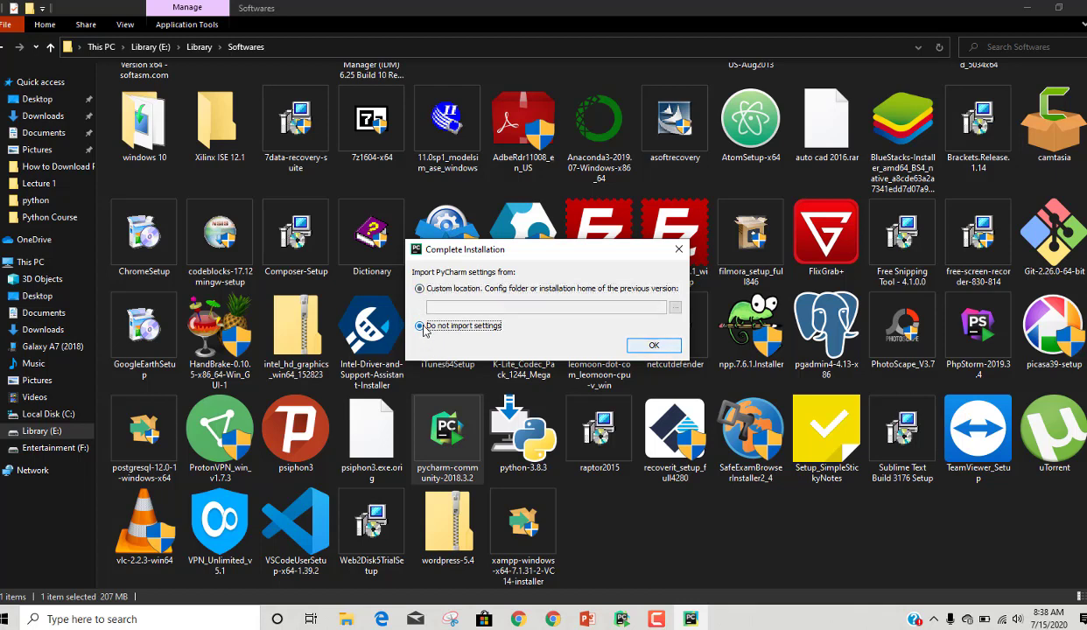
click(649, 346)
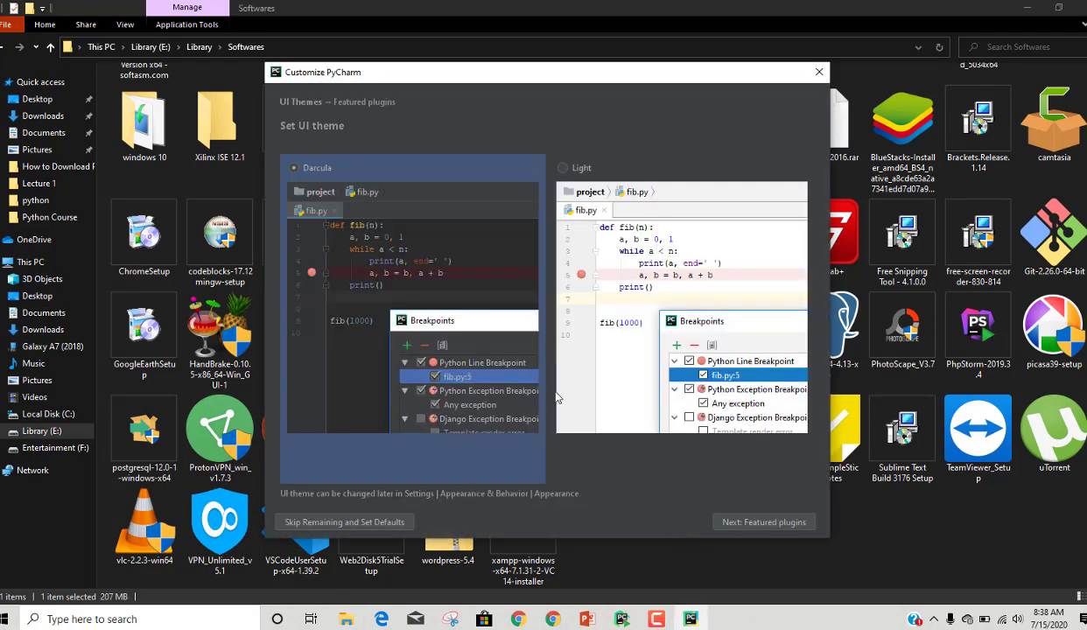
Preview the Light theme, choose Darcula as the UI theme, and start PyCharm without any featured plugins
click(563, 168)
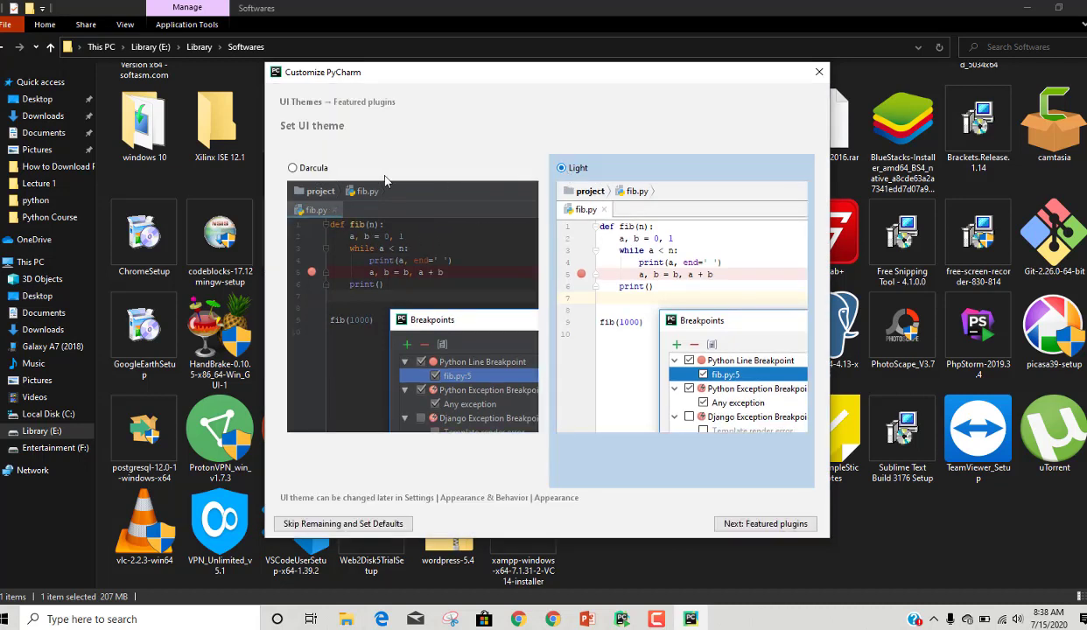
click(307, 170)
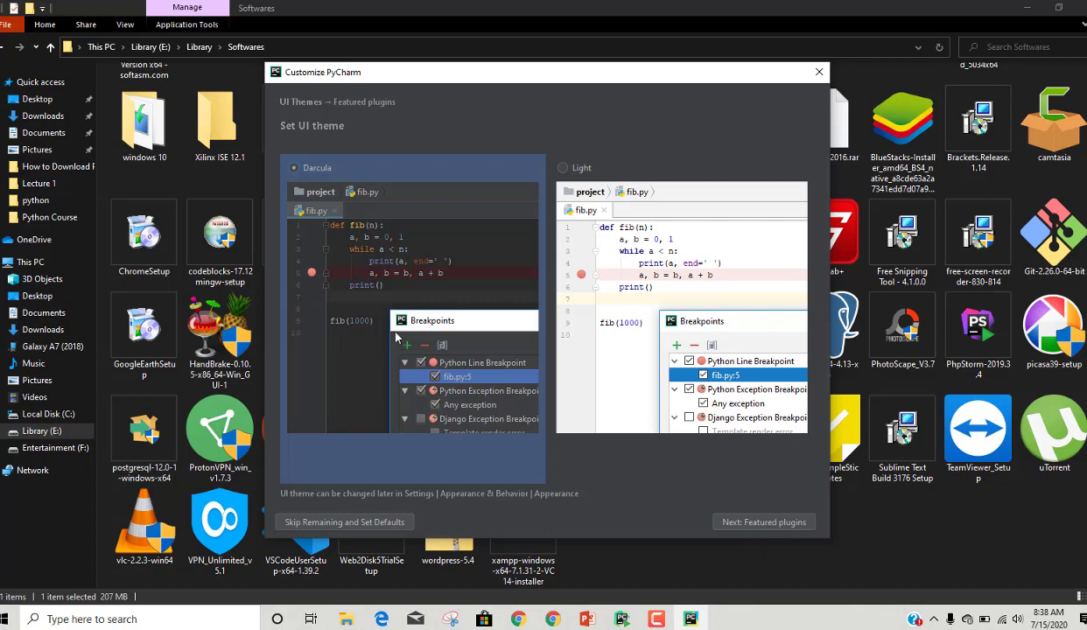
click(729, 524)
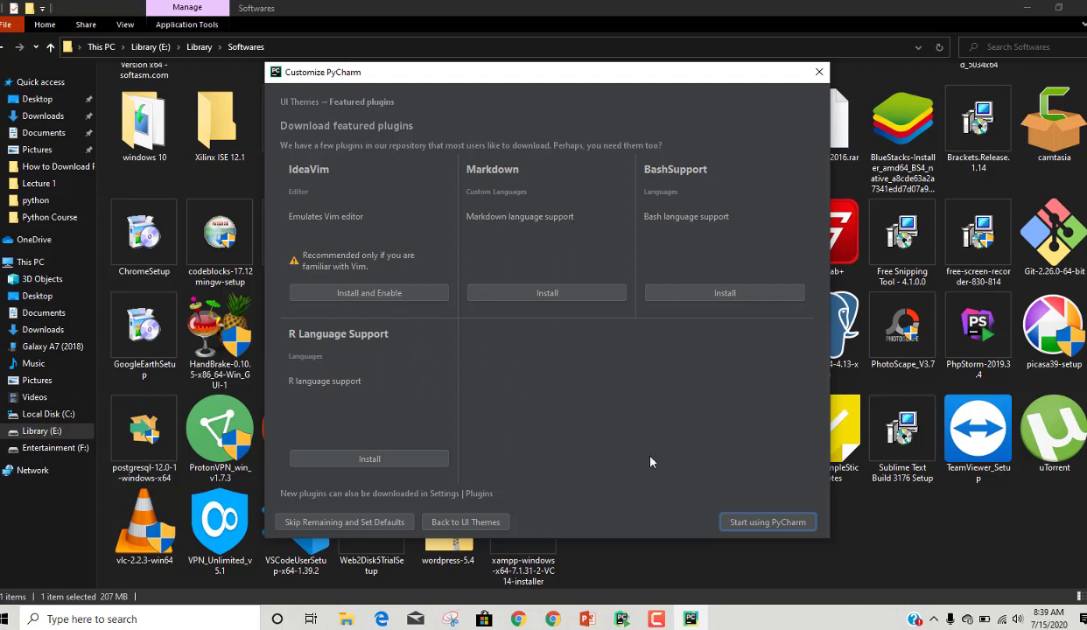
click(768, 523)
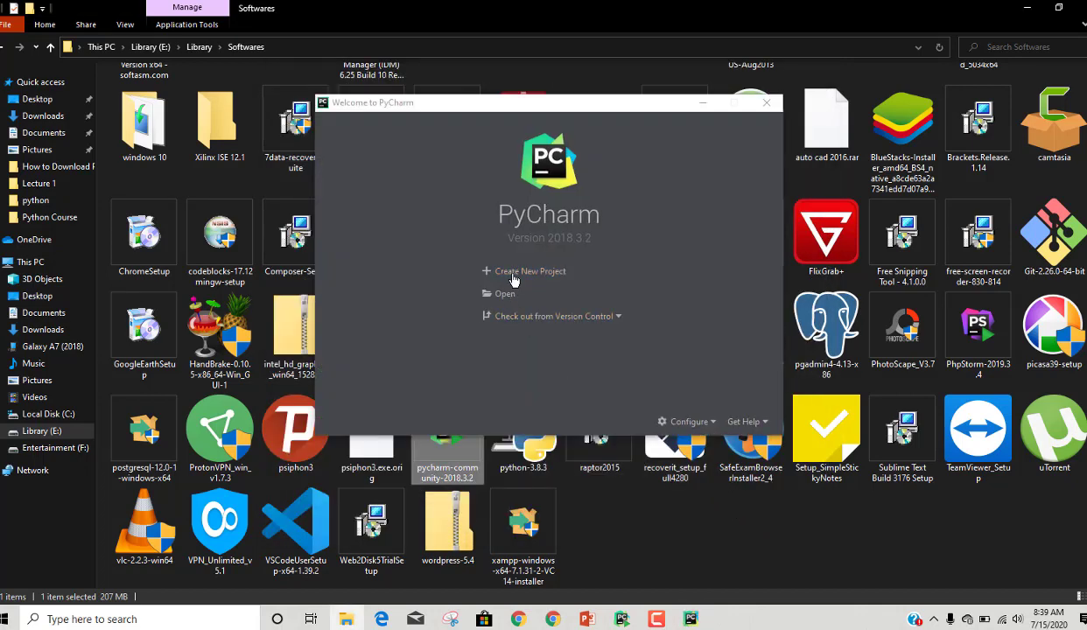
Create a new project named hello in the default PycharmProjects location
click(514, 275)
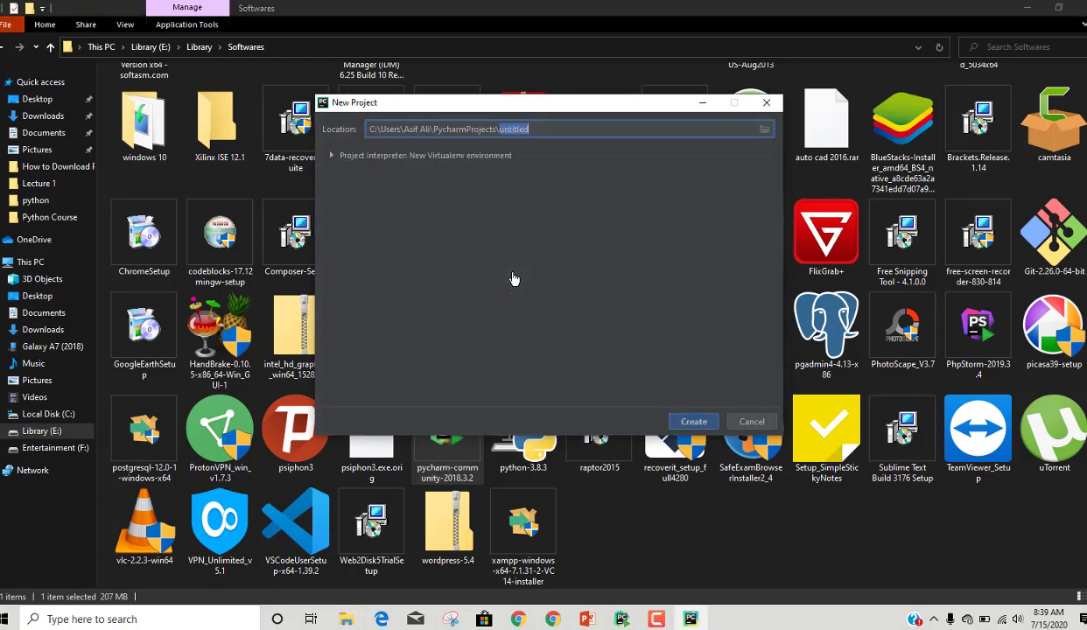
click(541, 129)
drag(540, 129, 499, 130)
text(pello)
key(Return)
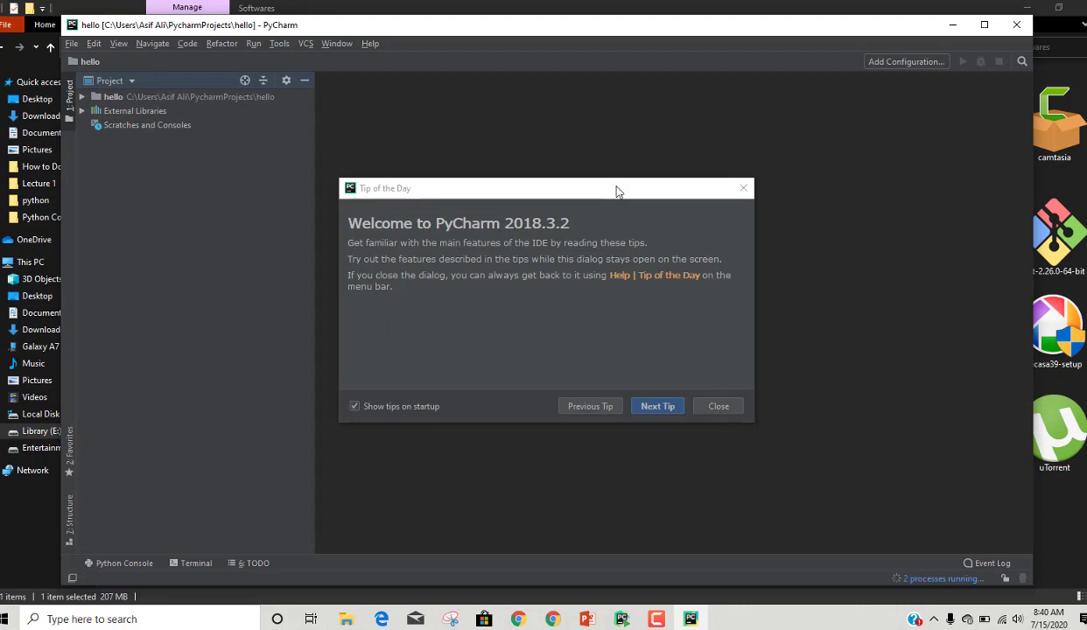
Close the Tip of the Day and maximize the project window with the hello folder expanded
drag(616, 189, 660, 187)
click(761, 407)
click(83, 96)
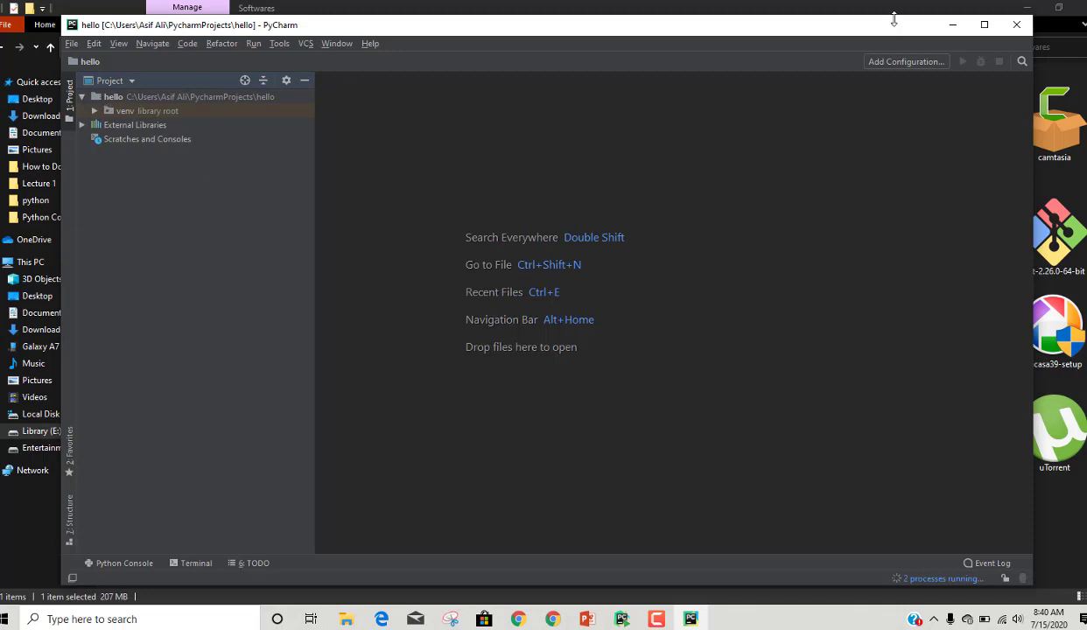
click(984, 25)
click(7, 78)
click(7, 78)
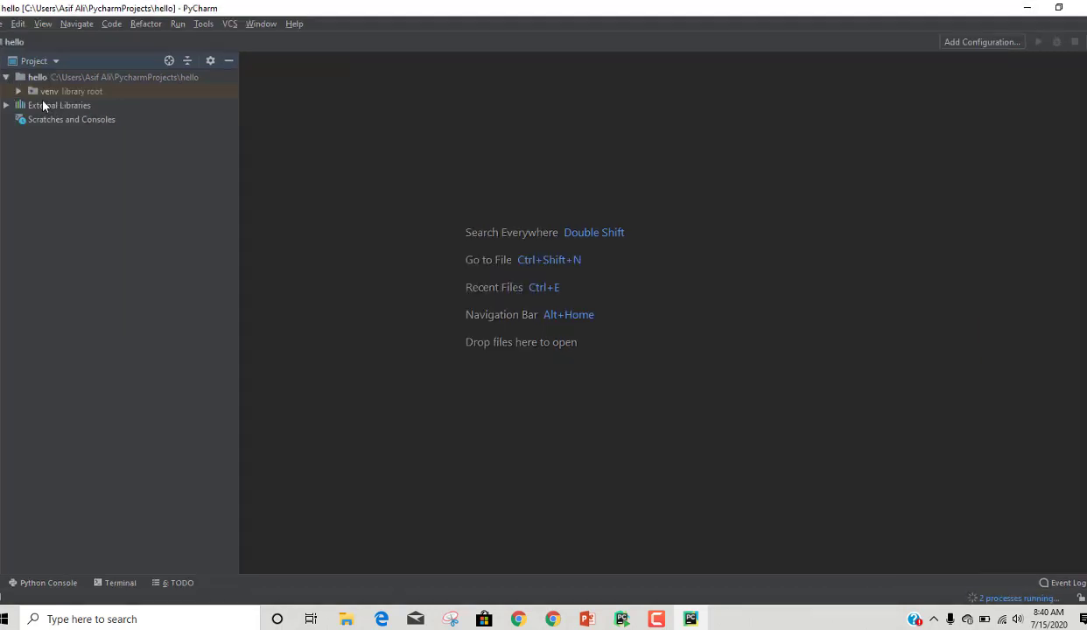
Create a new Python file in the hello project, named with the author's first name
right_click(22, 75)
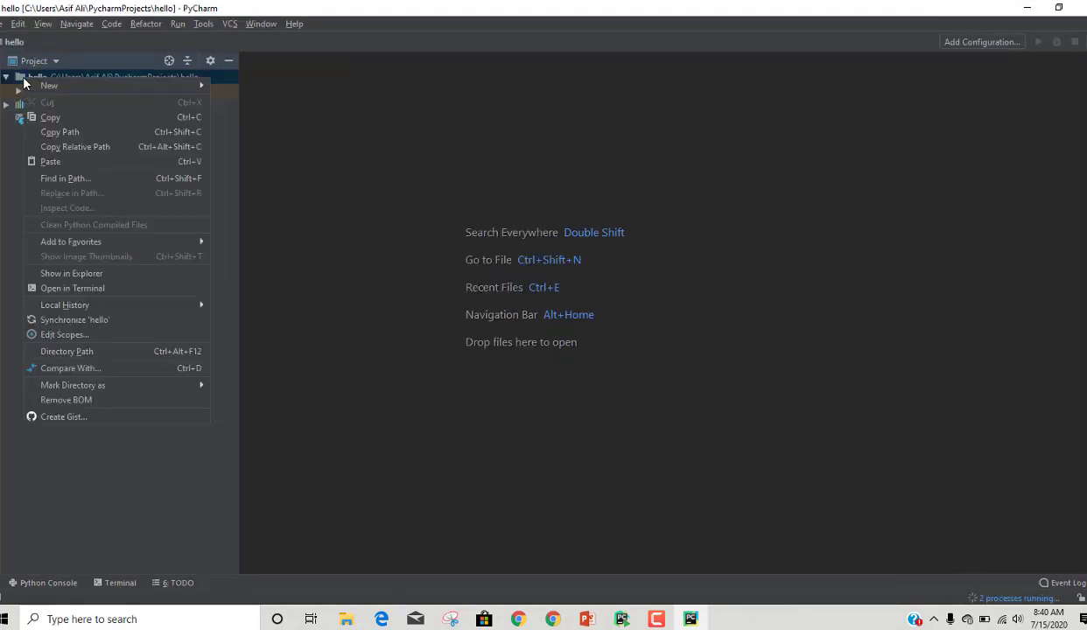
click(18, 81)
right_click(18, 77)
mouse_move(48, 88)
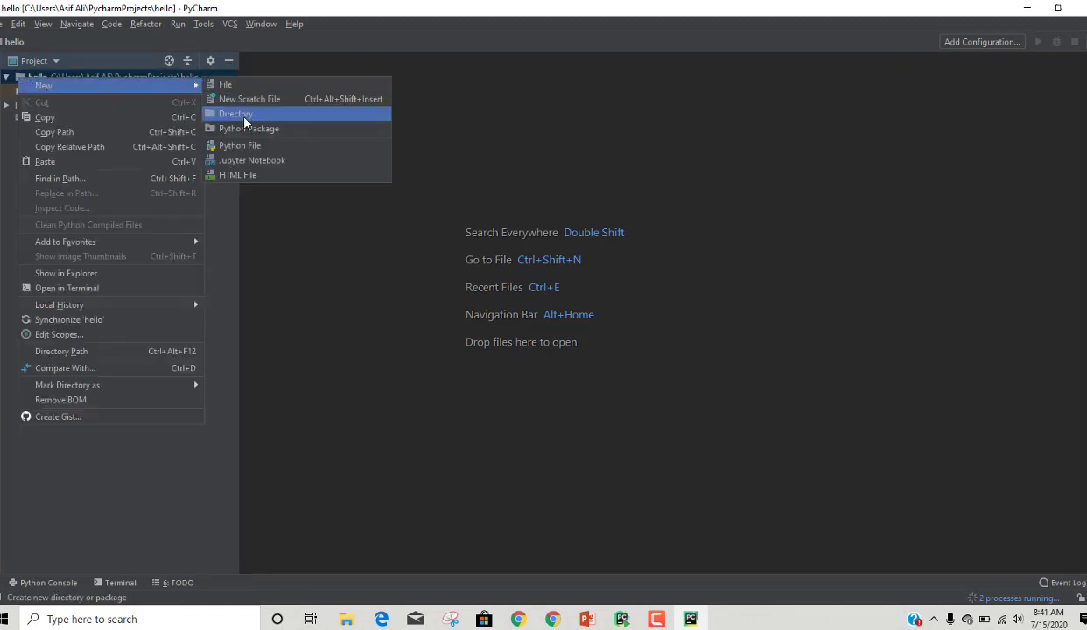
click(246, 149)
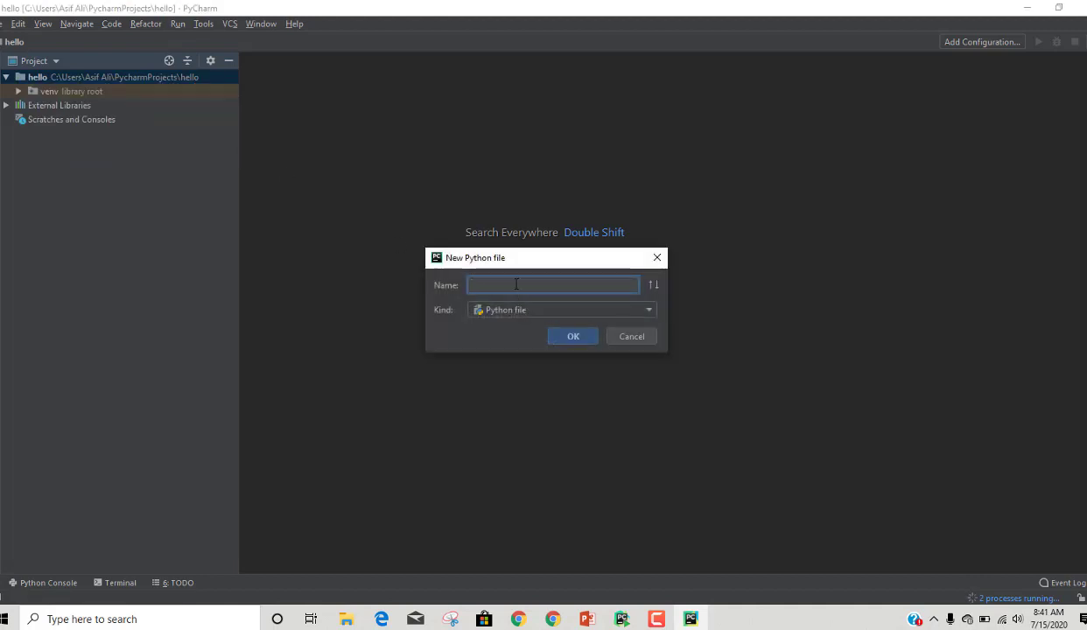
text(asif)
click(569, 340)
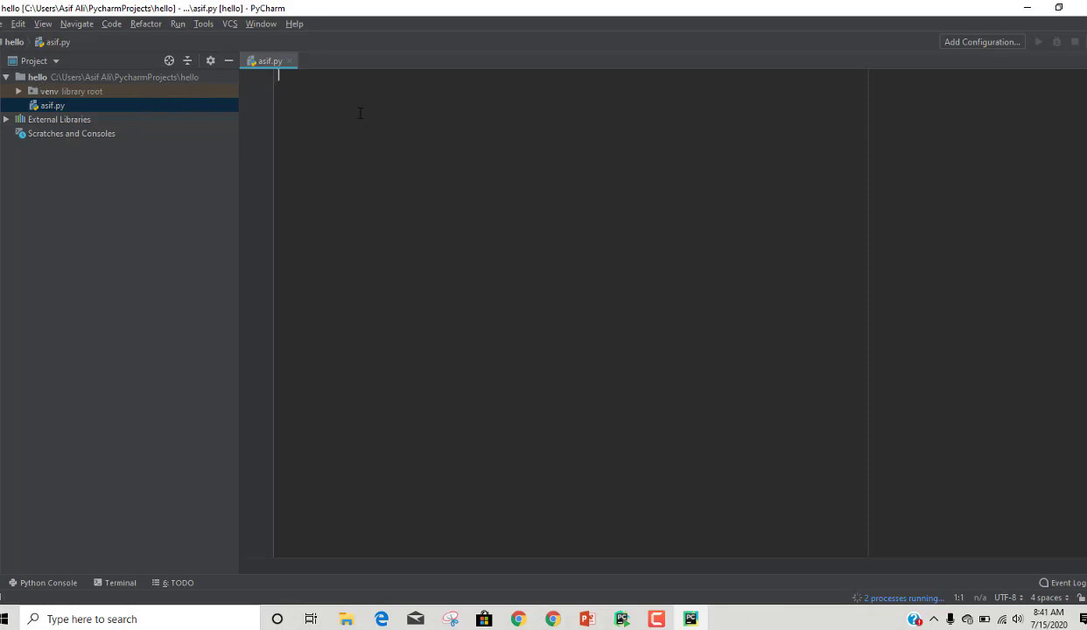
Write a print statement that outputs the author's full name, and run the script to check its output
text(print ("Asif Ali"))
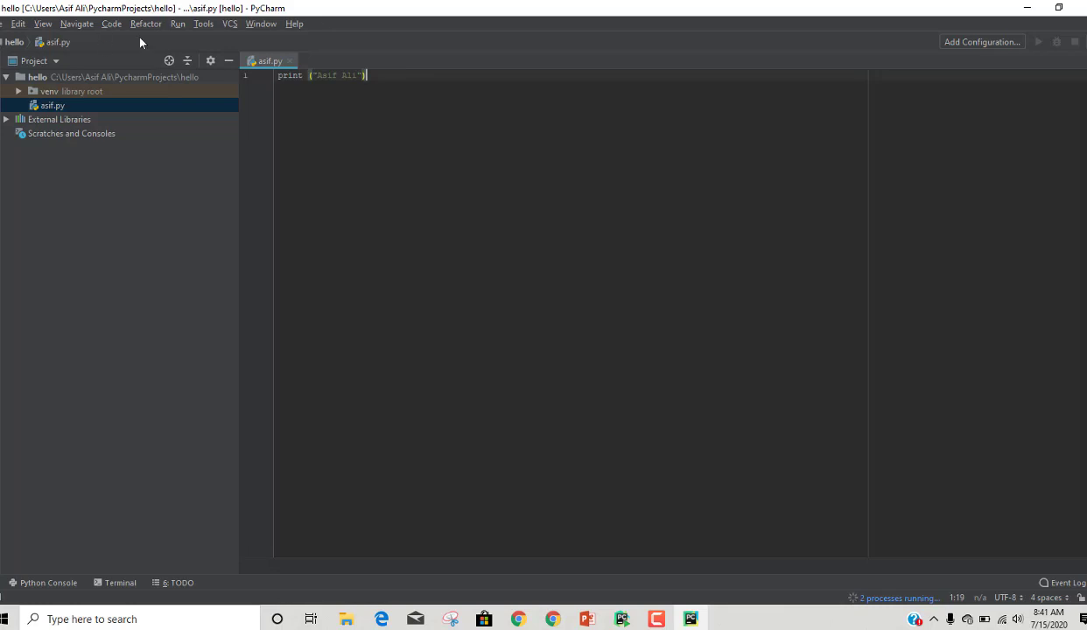
click(178, 26)
click(189, 68)
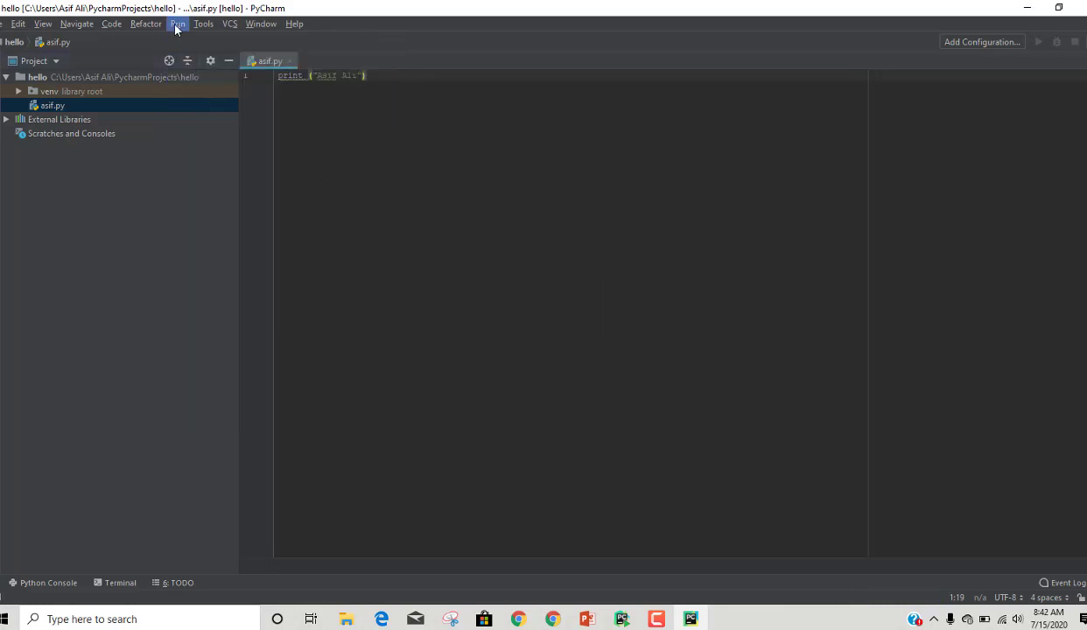
click(177, 28)
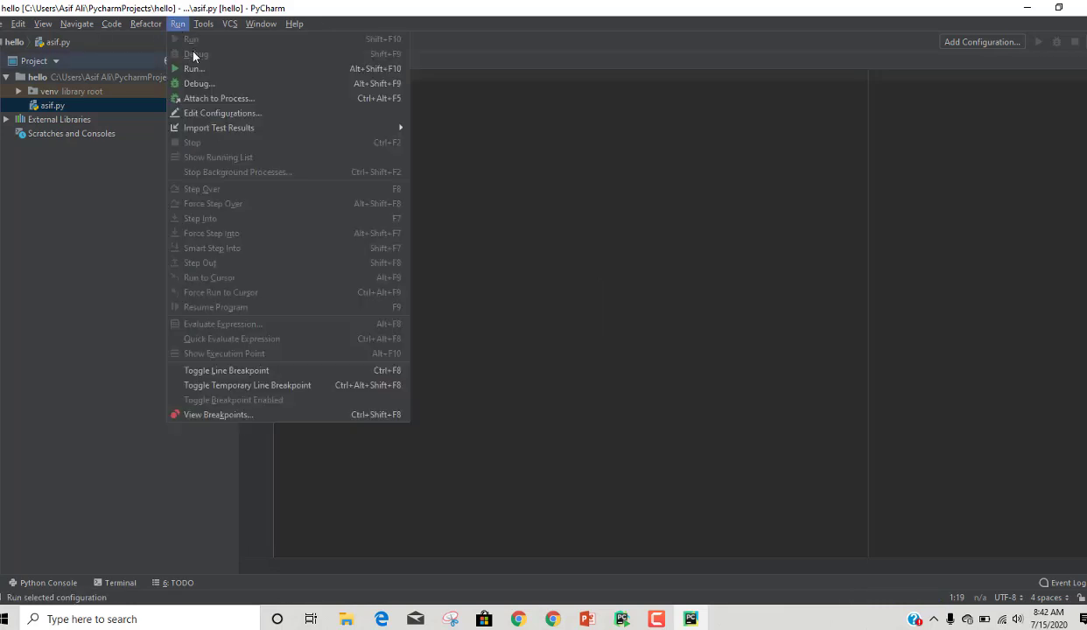
click(191, 70)
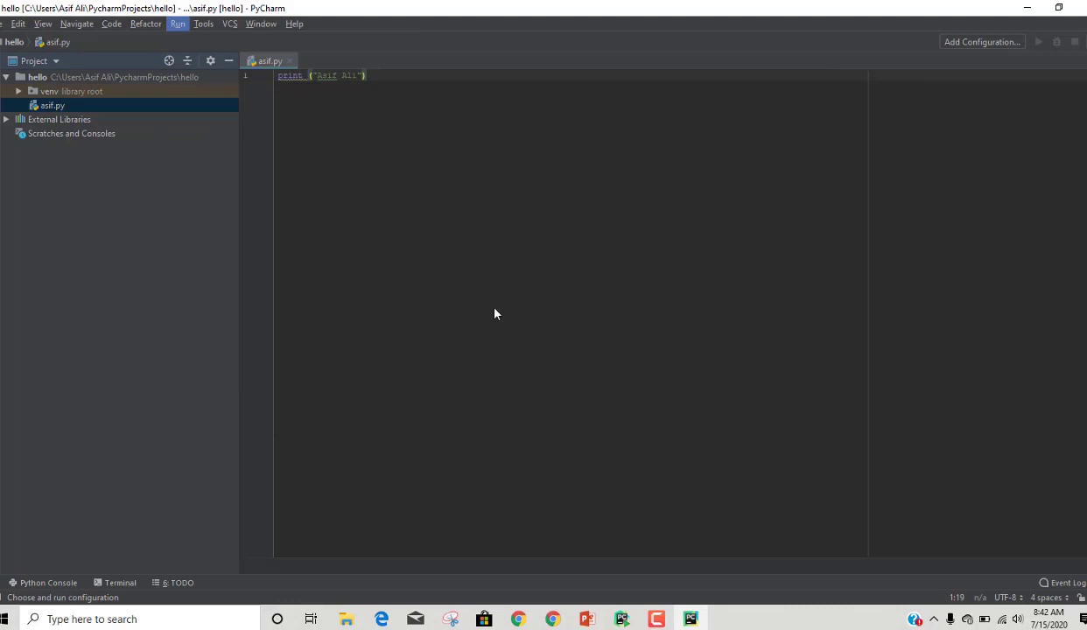
click(512, 319)
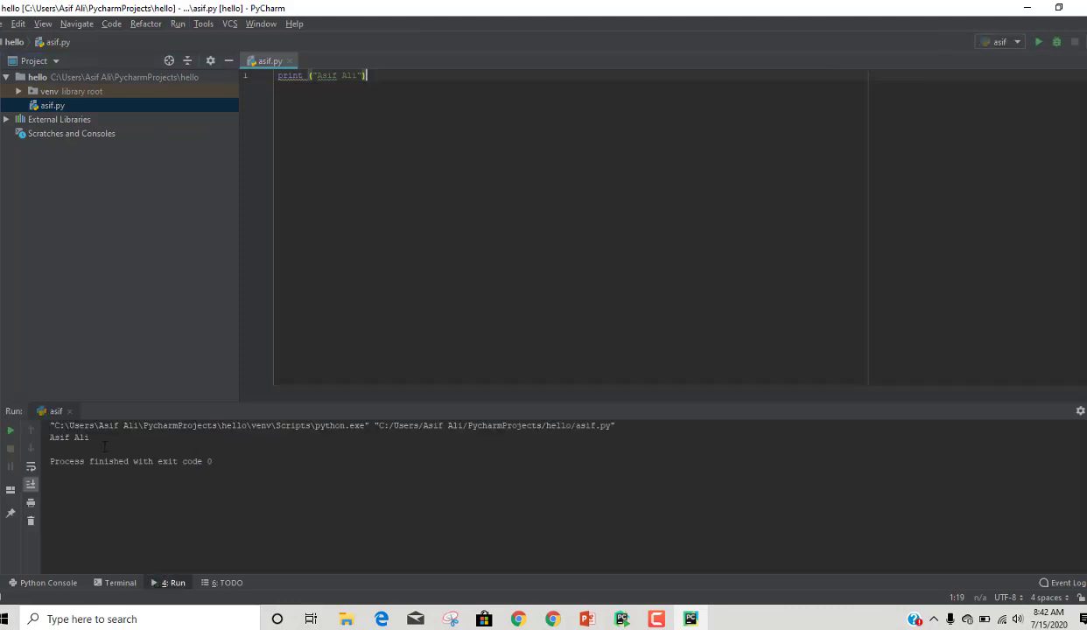
drag(91, 437, 44, 437)
click(88, 439)
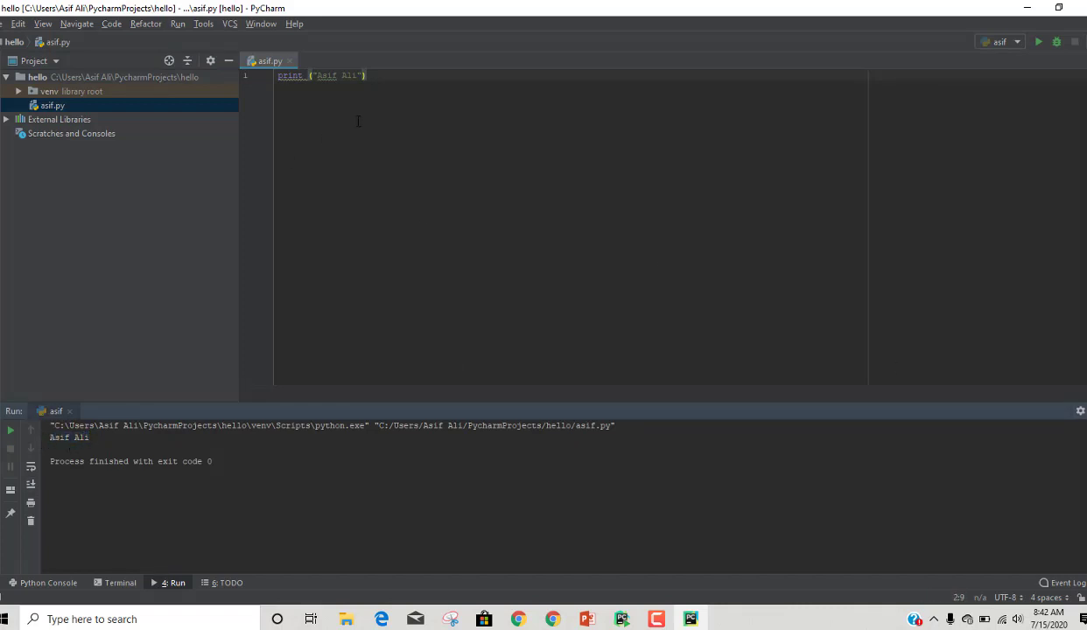
Delete the print statement from the Python script so the file is empty
drag(388, 80, 278, 76)
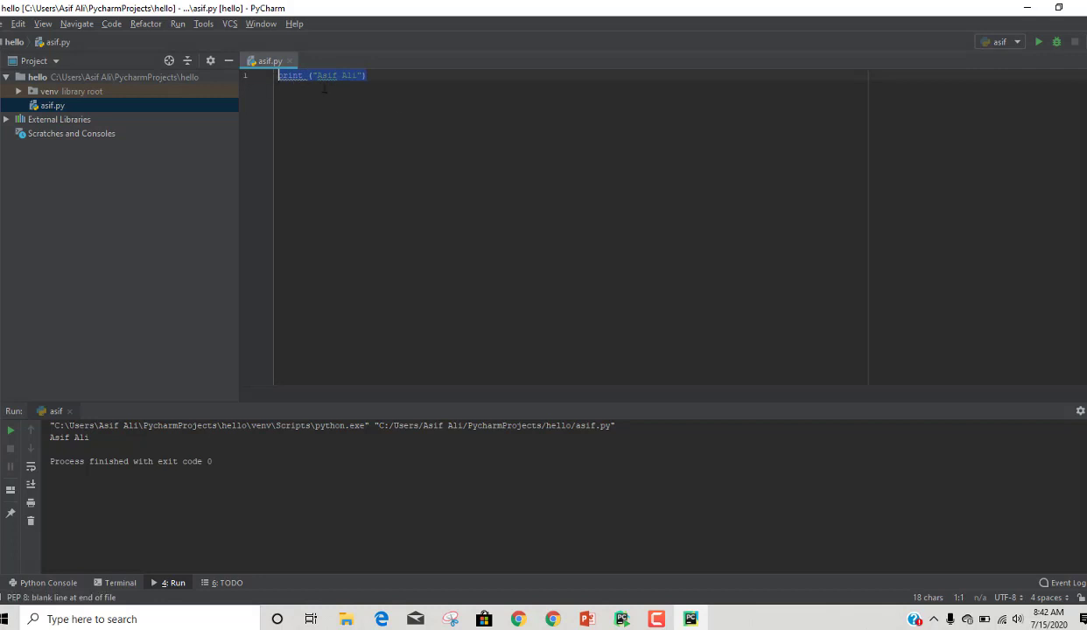
click(391, 78)
drag(391, 78, 269, 83)
click(376, 75)
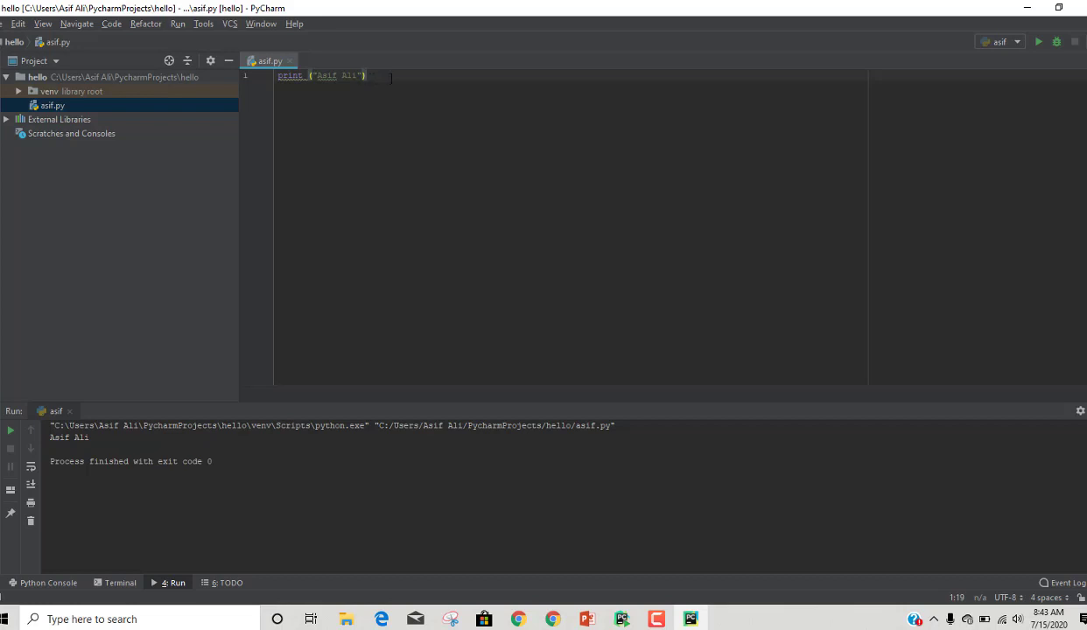
drag(366, 75, 278, 75)
click(365, 75)
drag(365, 75, 278, 76)
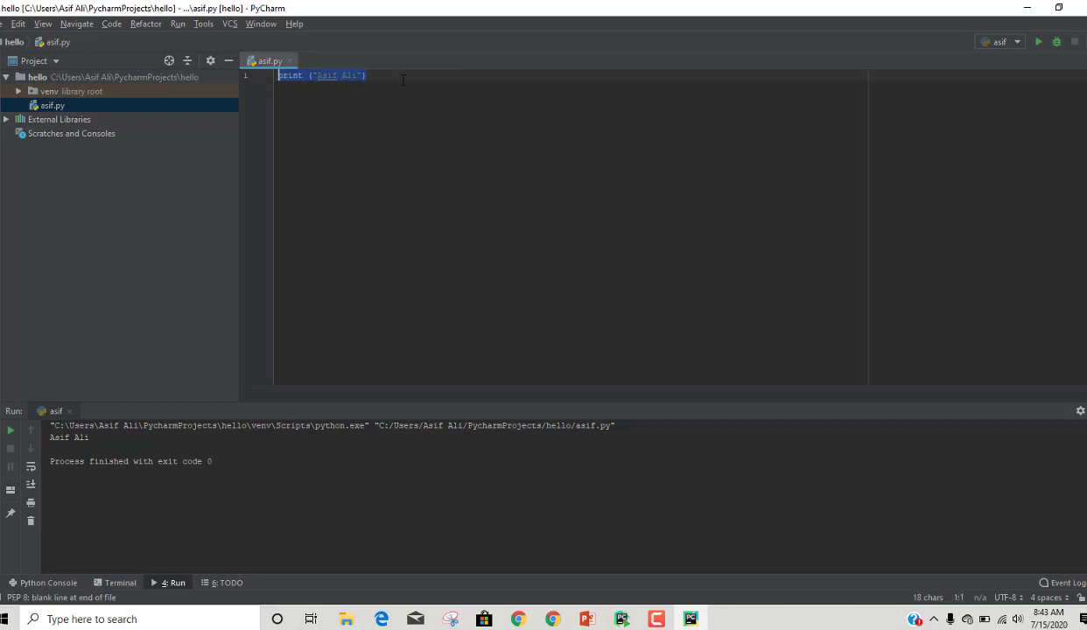
key(BackSpace)
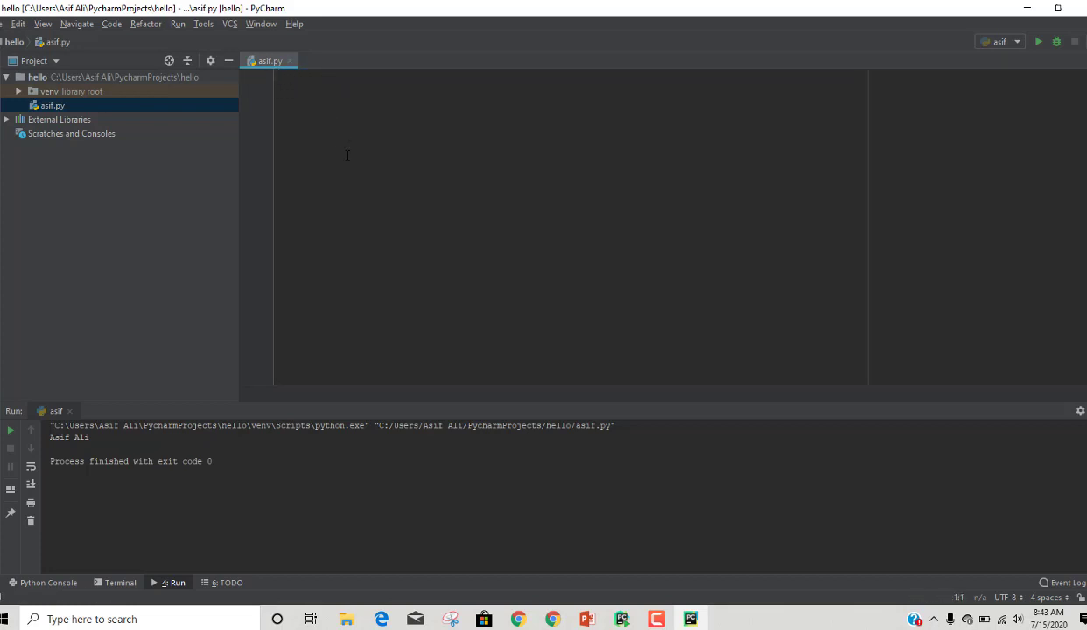
click(659, 618)
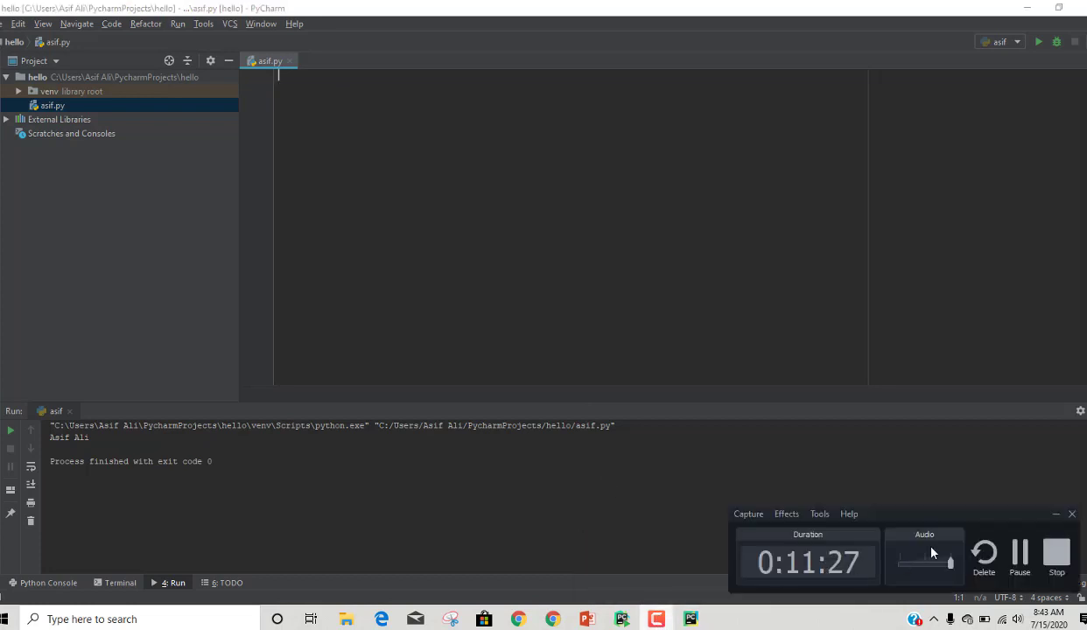
click(1055, 560)
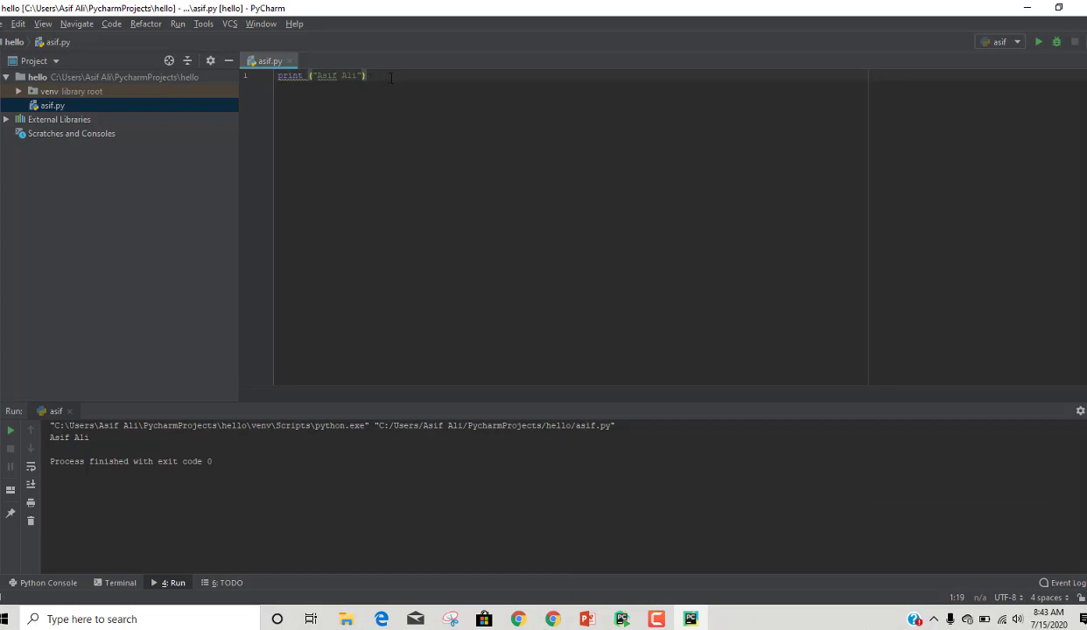
Clear the restored print line from the first line of the open Python file
drag(367, 76, 278, 76)
drag(367, 76, 278, 76)
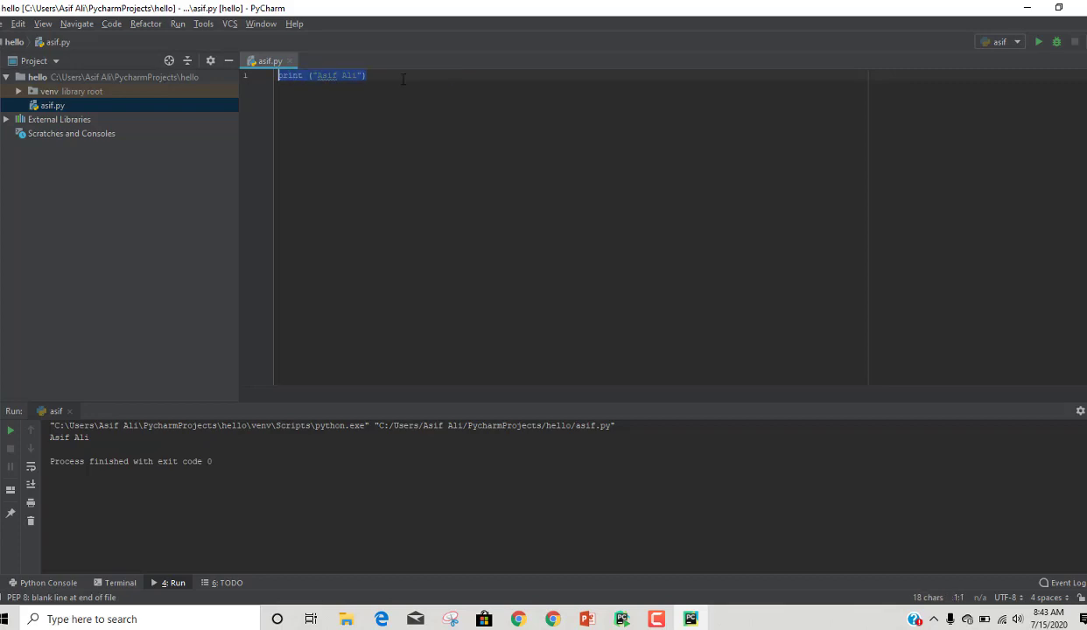
key(BackSpace)
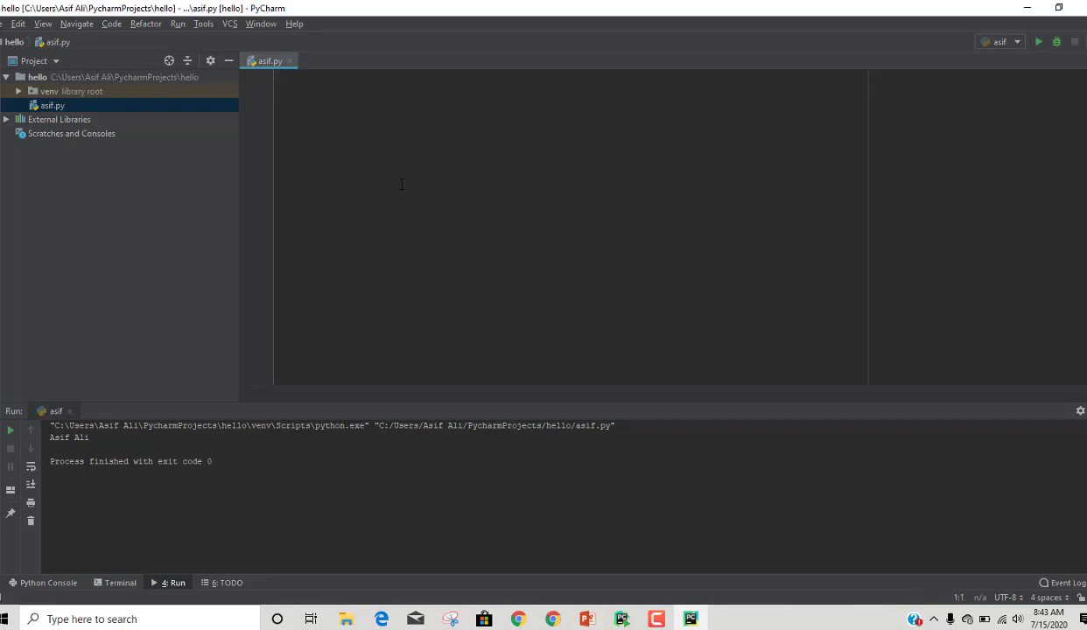